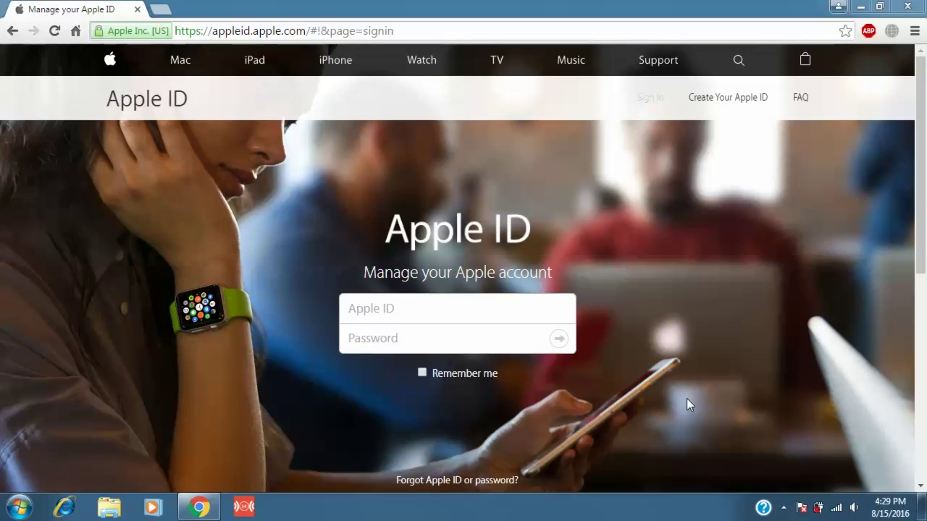
Step: Look up the Apple ID from the recovery page using first name, last name and email
{"action": "left_click", "coordinate": [439, 486]}
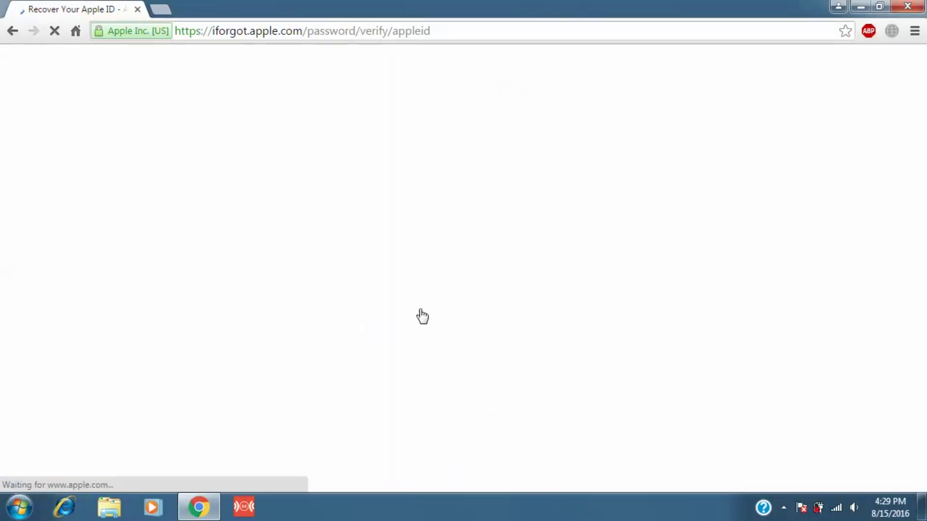
{"action": "scroll", "coordinate": [580, 406], "scroll_direction": "down", "scroll_amount": 2}
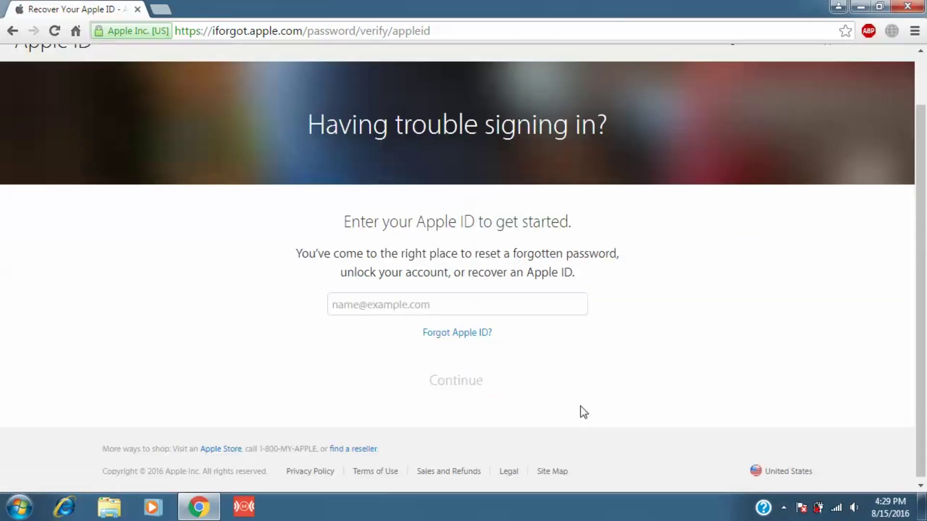
{"action": "left_click", "coordinate": [462, 335]}
{"action": "left_click", "coordinate": [385, 267]}
{"action": "key", "text": "Tab"}
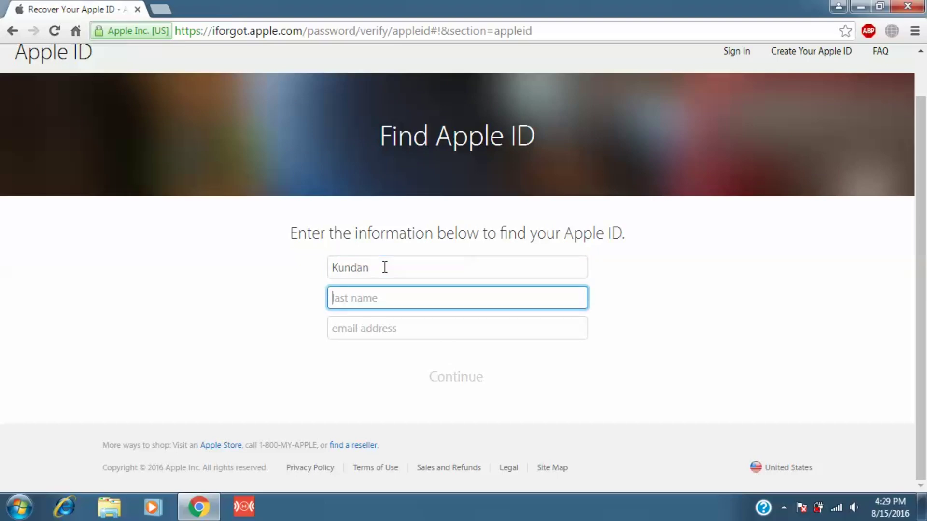
{"action": "left_click", "coordinate": [373, 335]}
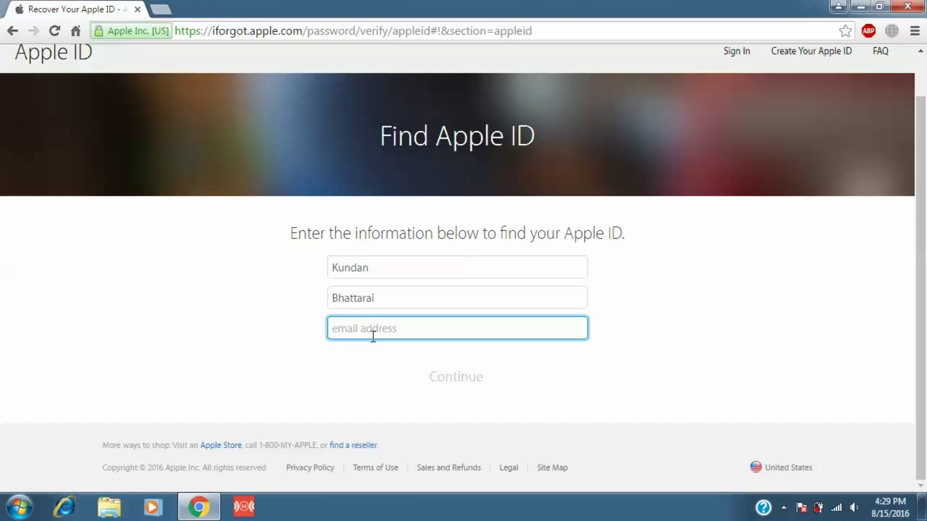
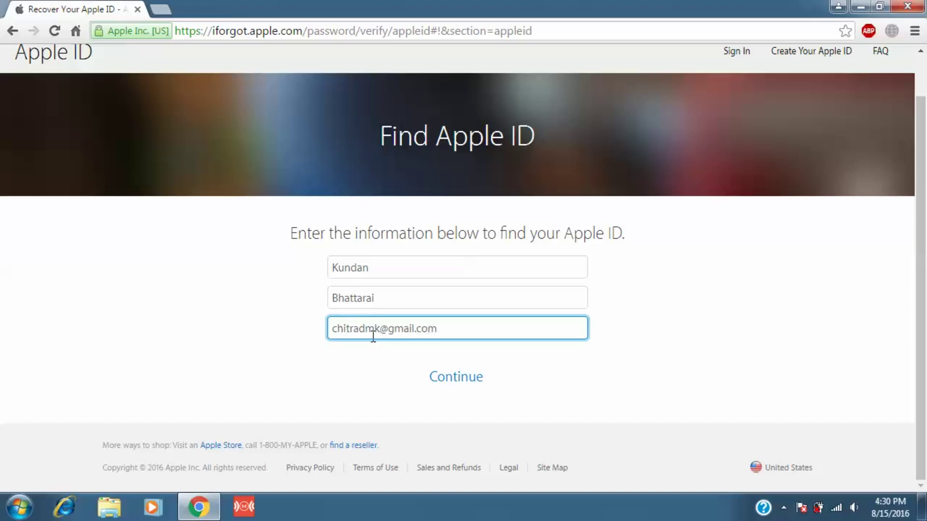
{"action": "left_click", "coordinate": [450, 384]}
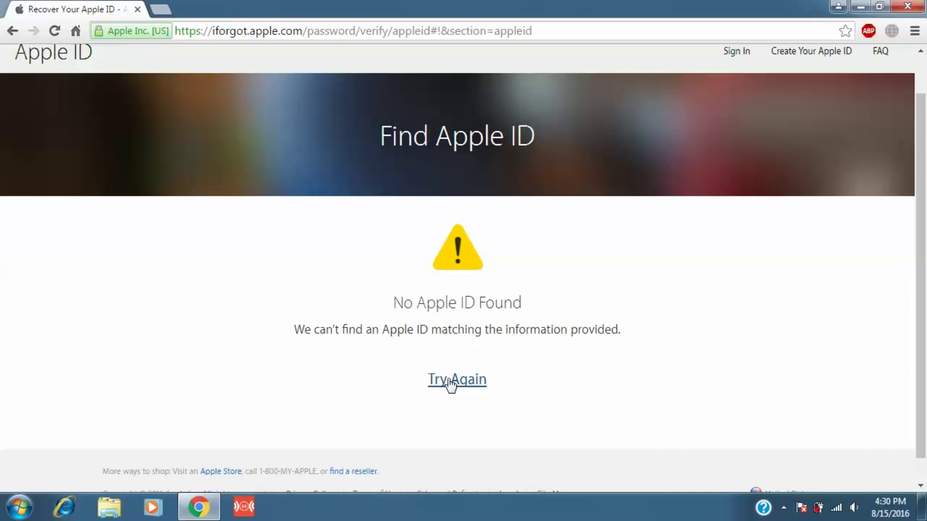
Step: Retry the Apple ID lookup, re-entering first and last name with a different email
{"action": "left_click", "coordinate": [12, 32]}
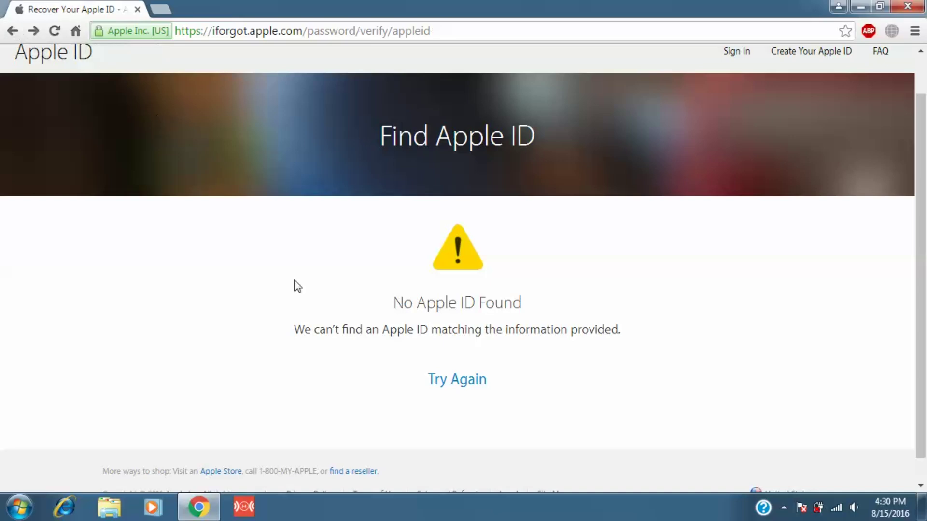
{"action": "left_click", "coordinate": [455, 381]}
{"action": "left_click", "coordinate": [356, 272]}
{"action": "key", "text": "Tab"}
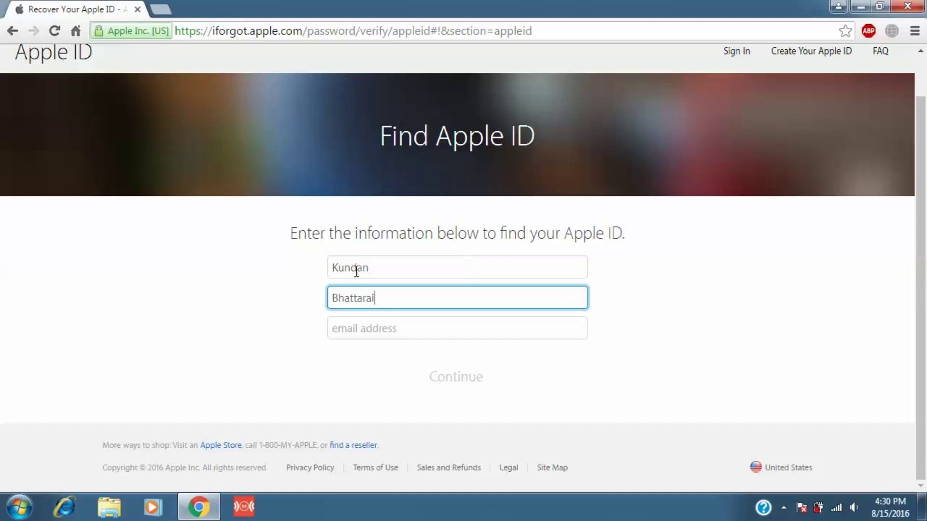
{"action": "key", "text": "Tab"}
Step: Submit the corrected lookup, read the found Apple ID, and return to account sign-in
{"action": "left_click", "coordinate": [461, 378]}
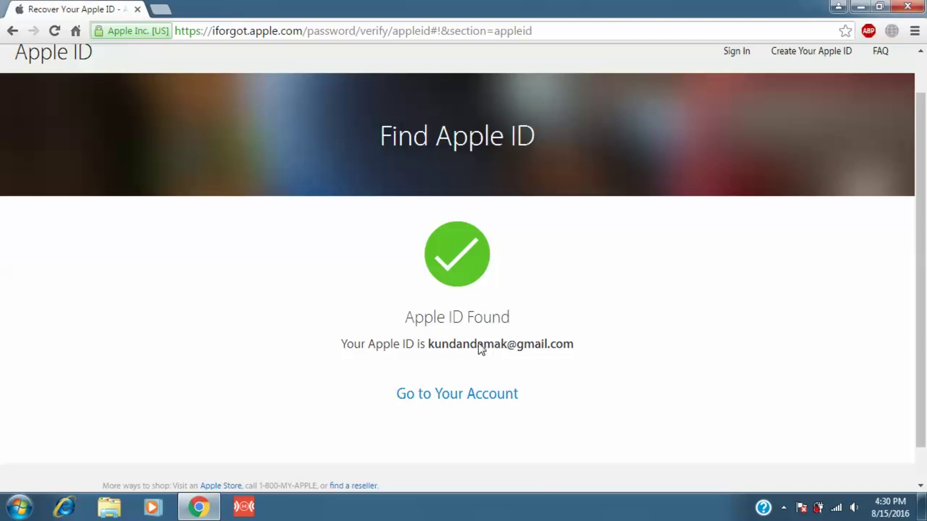
{"action": "left_click", "coordinate": [444, 400]}
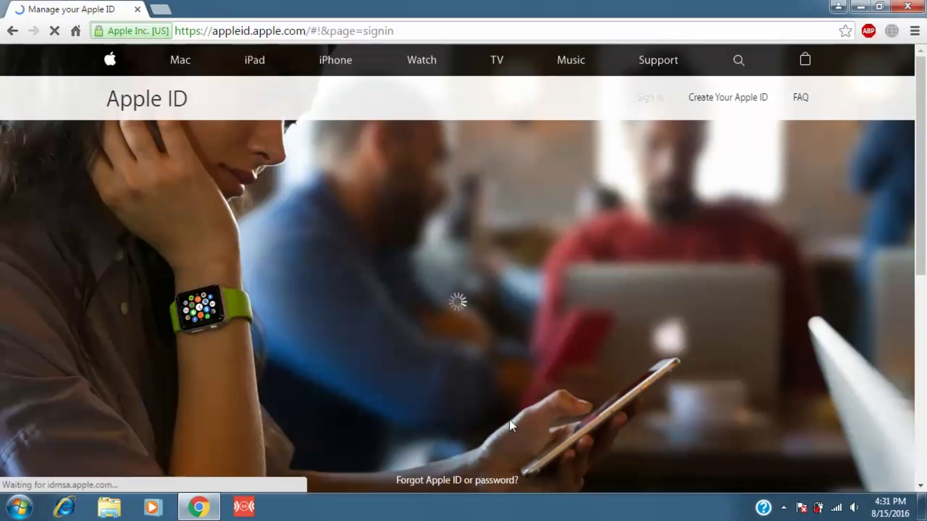
{"action": "scroll", "coordinate": [509, 420], "scroll_direction": "down", "scroll_amount": 1}
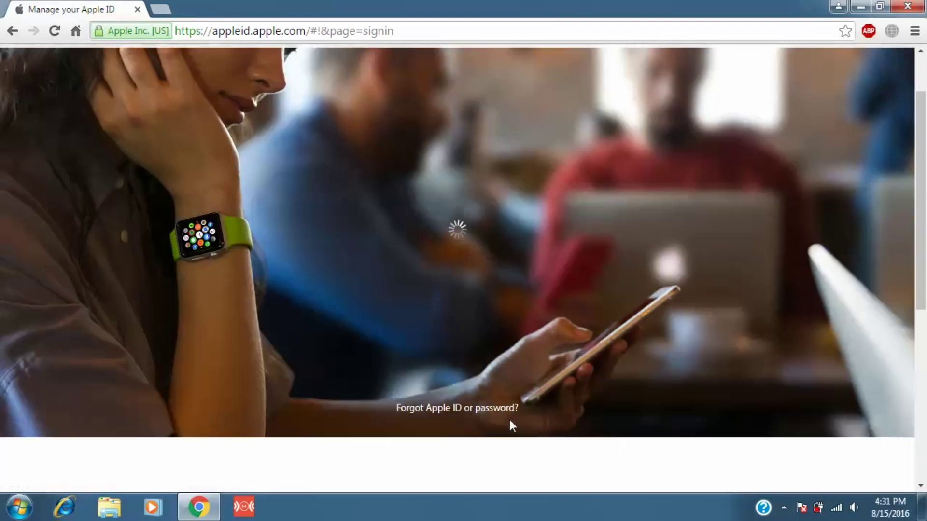
Step: Open 'Forgot Apple ID or password?' and enter the found Apple ID email
{"action": "left_click", "coordinate": [447, 409]}
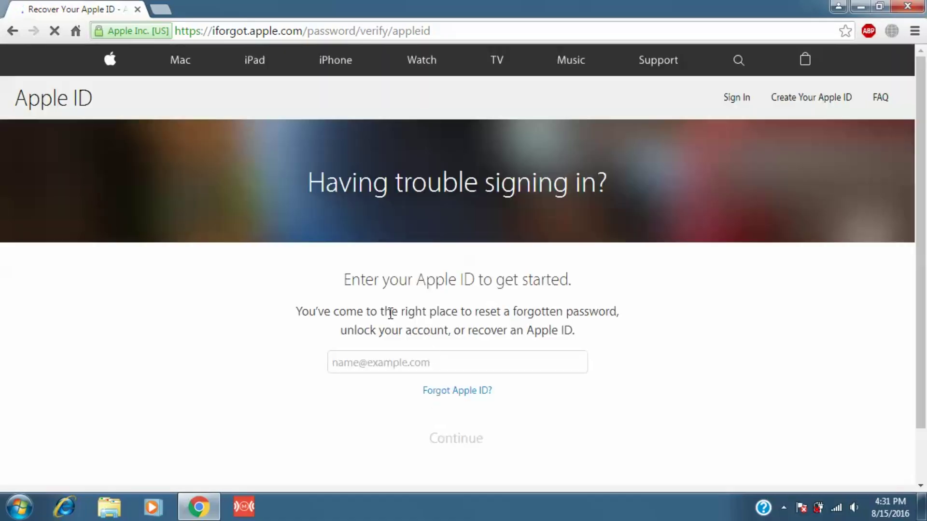
{"action": "left_click", "coordinate": [370, 369]}
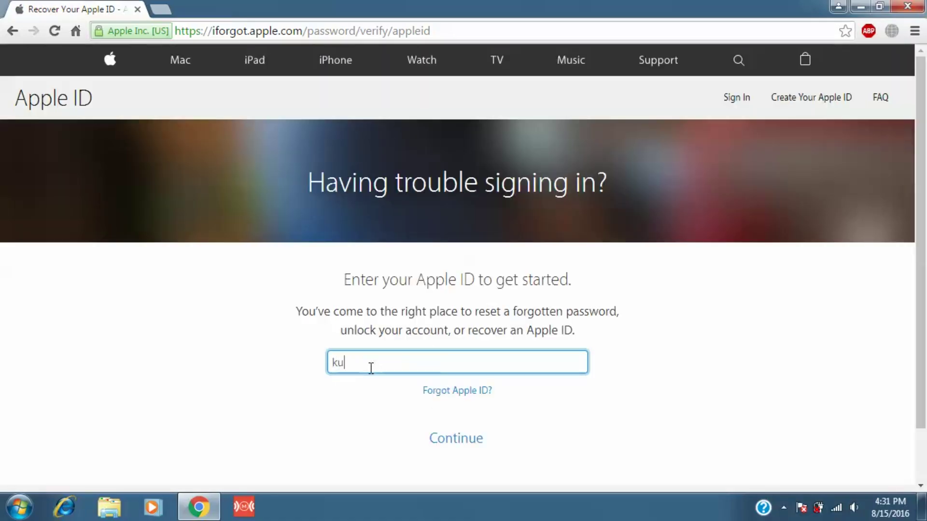
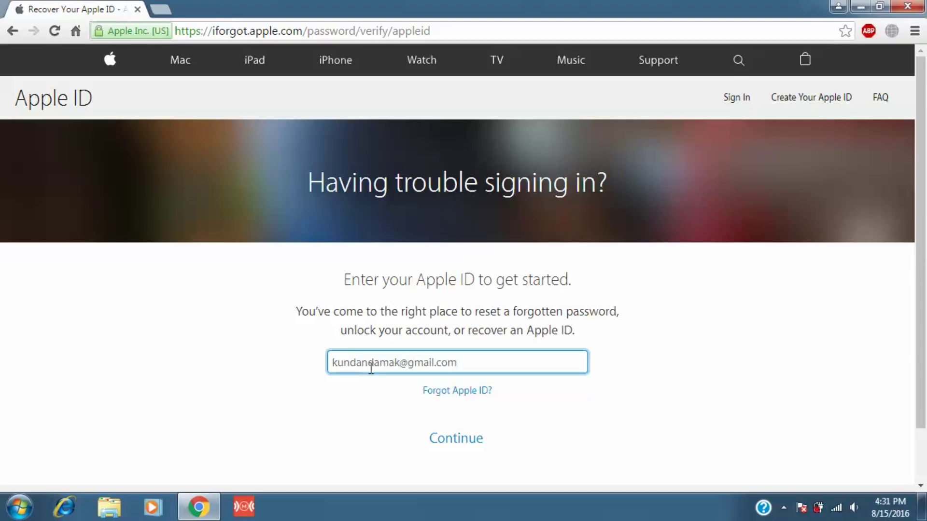
{"action": "left_click", "coordinate": [587, 433]}
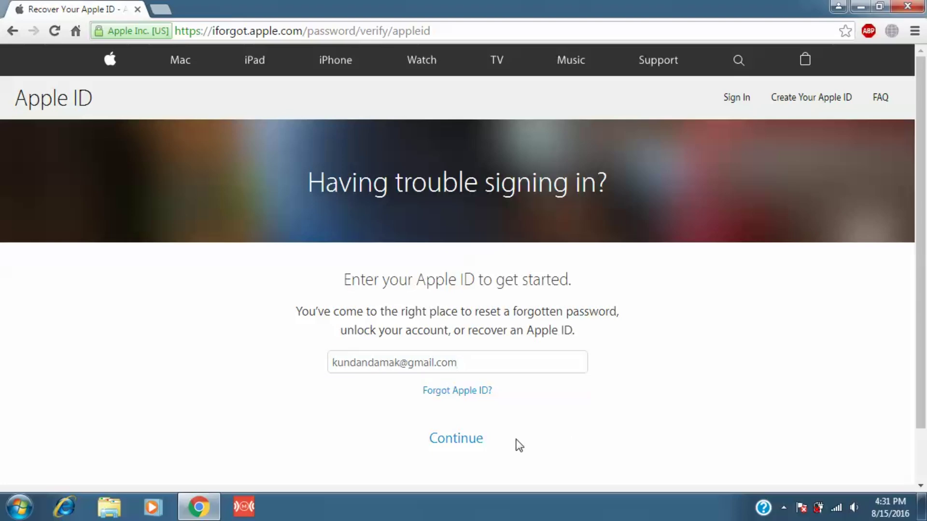
Step: Request a password reset for the Apple ID using the 'Get an email' option
{"action": "left_click", "coordinate": [454, 440]}
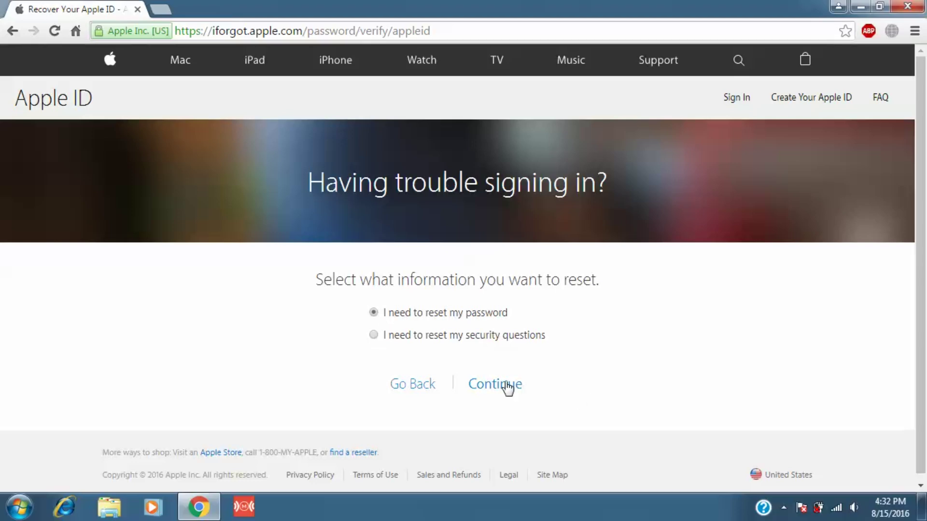
{"action": "left_click", "coordinate": [484, 385]}
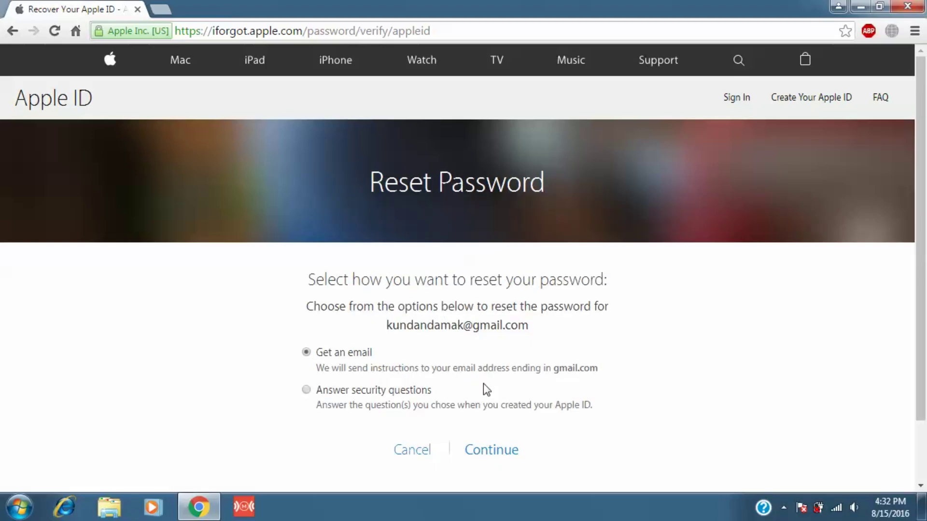
{"action": "scroll", "coordinate": [540, 440], "scroll_direction": "down", "scroll_amount": 1}
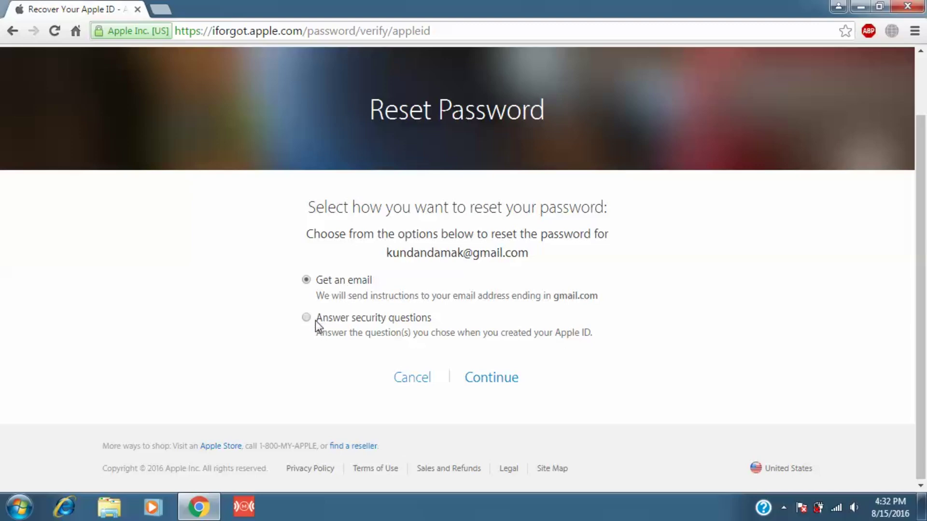
{"action": "left_click", "coordinate": [307, 280]}
{"action": "left_click", "coordinate": [479, 385]}
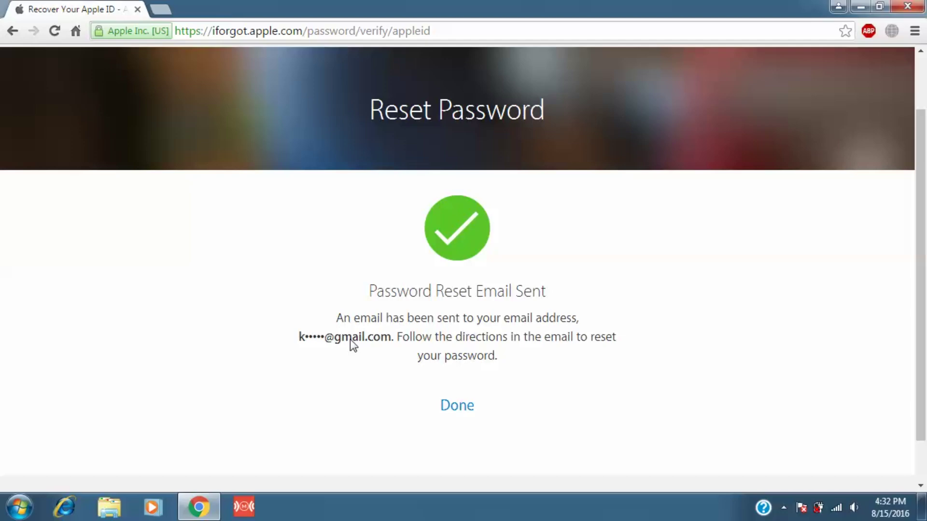
Step: Load mail.google.com in a new browser tab to show the Gmail inbox
{"action": "left_click", "coordinate": [162, 9]}
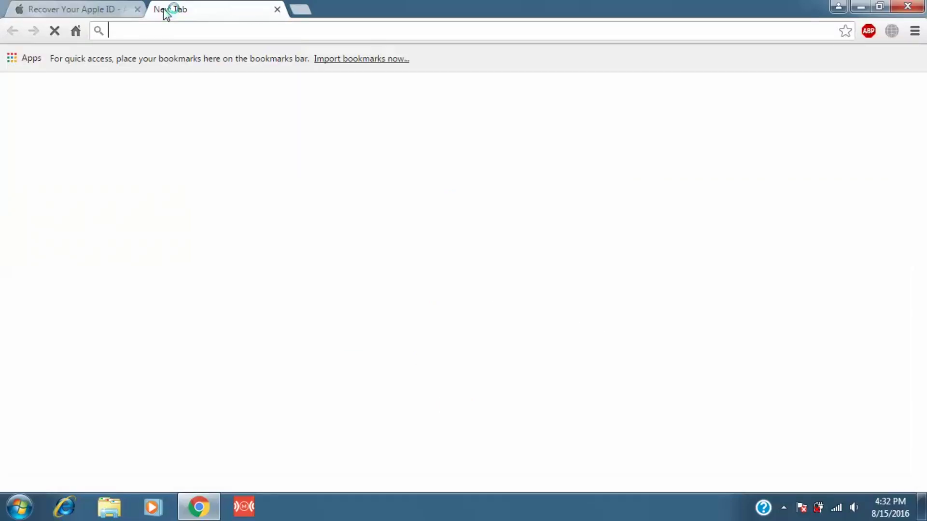
{"action": "type", "text": "mail.google.com/"}
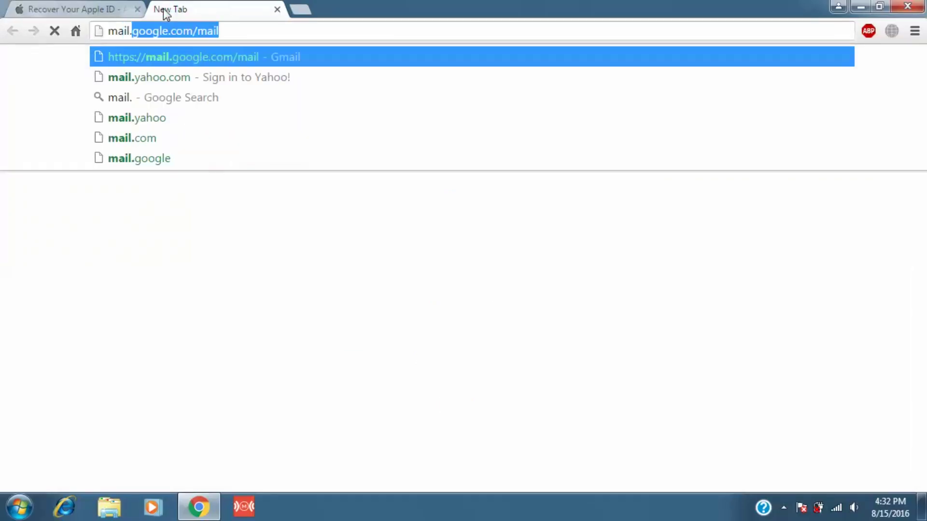
{"action": "type", "text": "ma"}
{"action": "key", "text": "BackSpace"}
{"action": "key", "text": "BackSpace"}
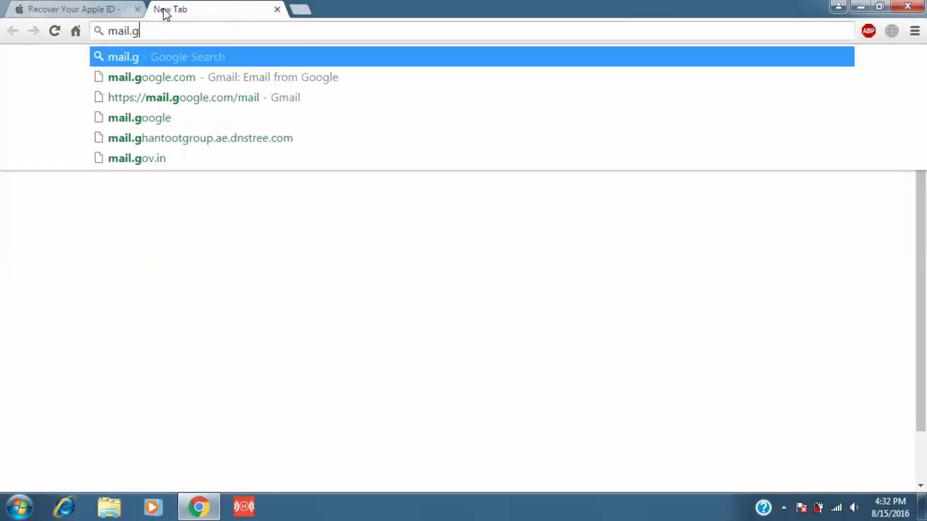
{"action": "type", "text": "oogle.com/mail/u/0/#inbox"}
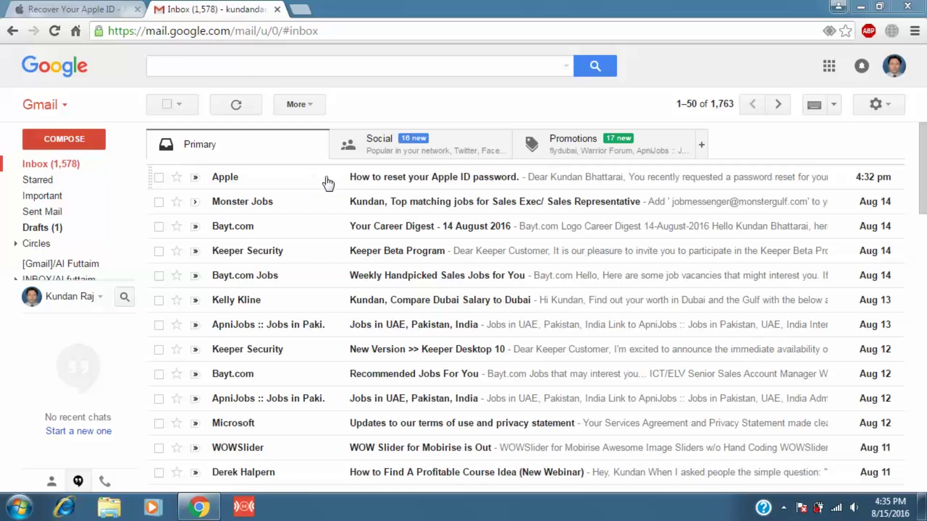
Step: Open Apple's 'How to reset your Apple ID password' email and follow 'Reset now >'
{"action": "left_click", "coordinate": [390, 181]}
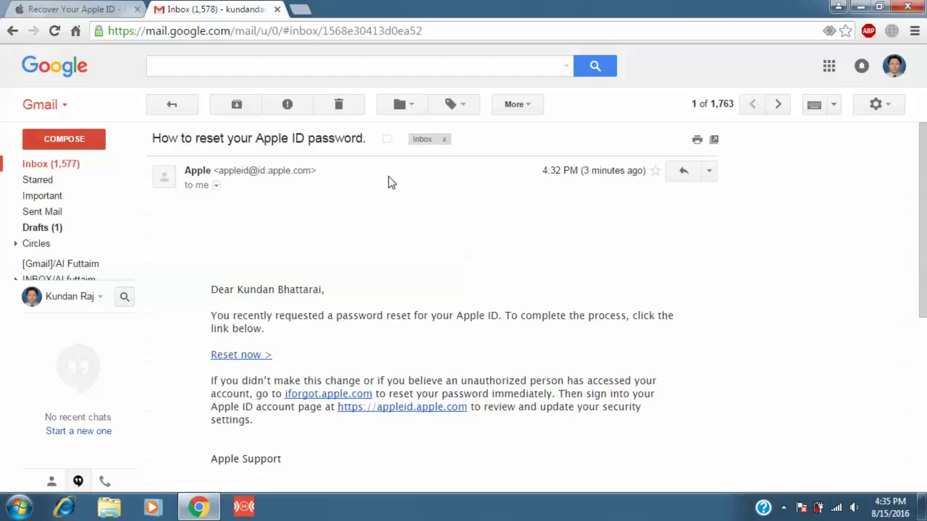
{"action": "scroll", "coordinate": [362, 283], "scroll_direction": "down", "scroll_amount": 2}
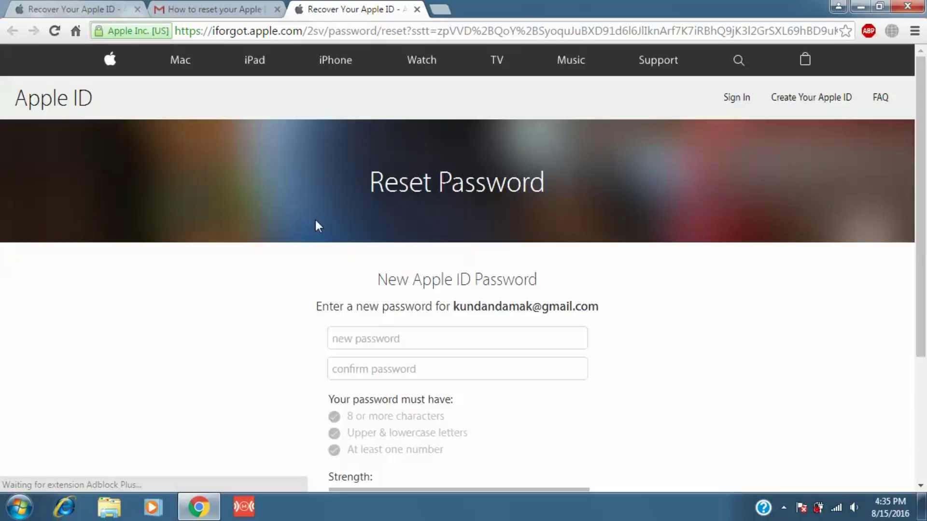
{"action": "scroll", "coordinate": [414, 306], "scroll_direction": "down", "scroll_amount": 2}
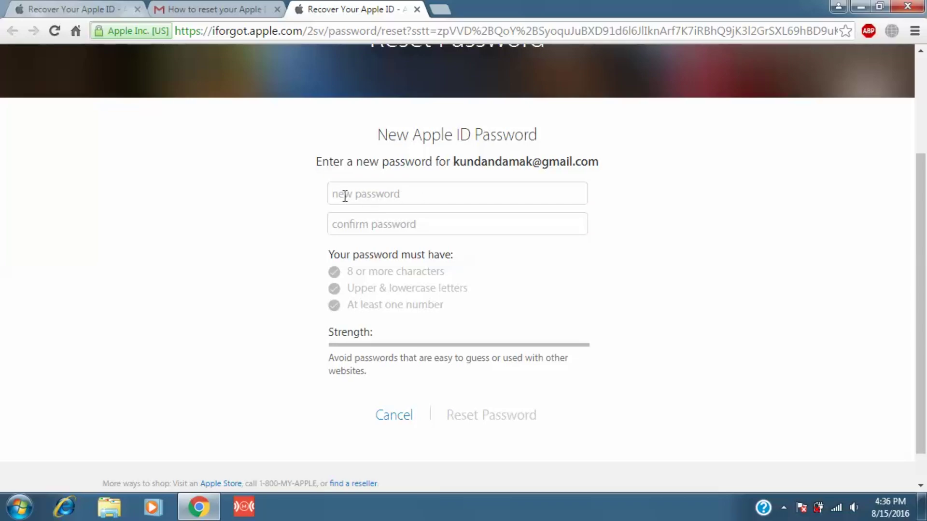
Step: Activate the new and confirm password fields on Reset Password, leaving both empty
{"action": "left_click", "coordinate": [367, 192]}
{"action": "left_click", "coordinate": [362, 226]}
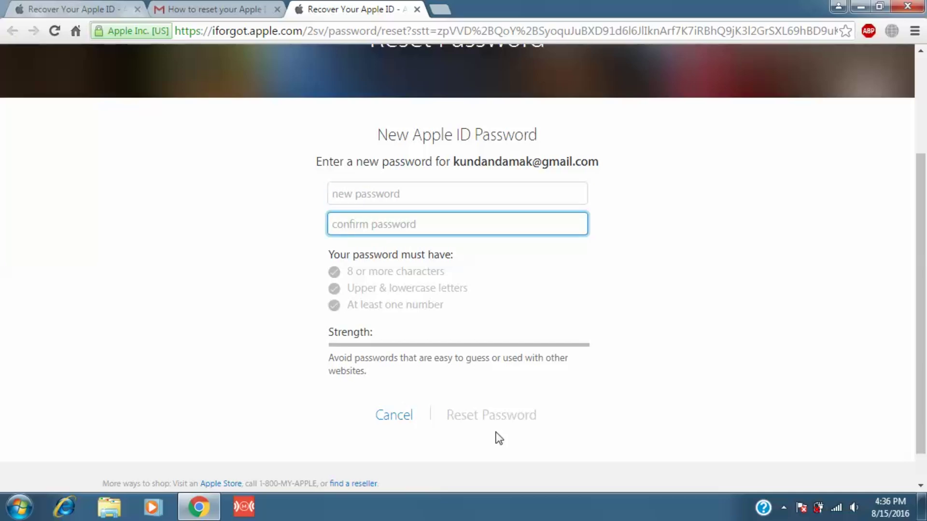